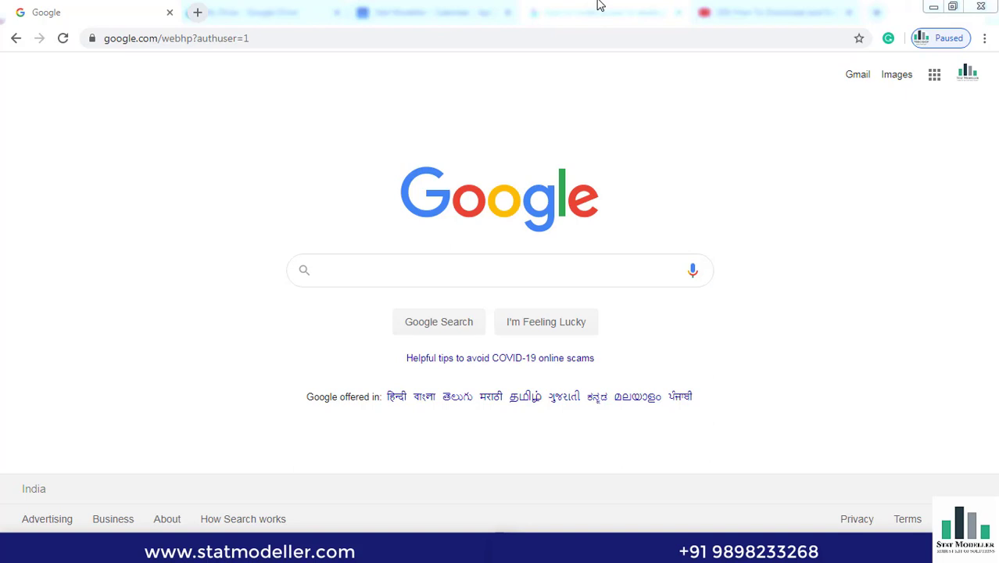
Search Google for "power bi desktop" and open Microsoft's official Power BI Desktop page from the results.
left_click(457, 266)
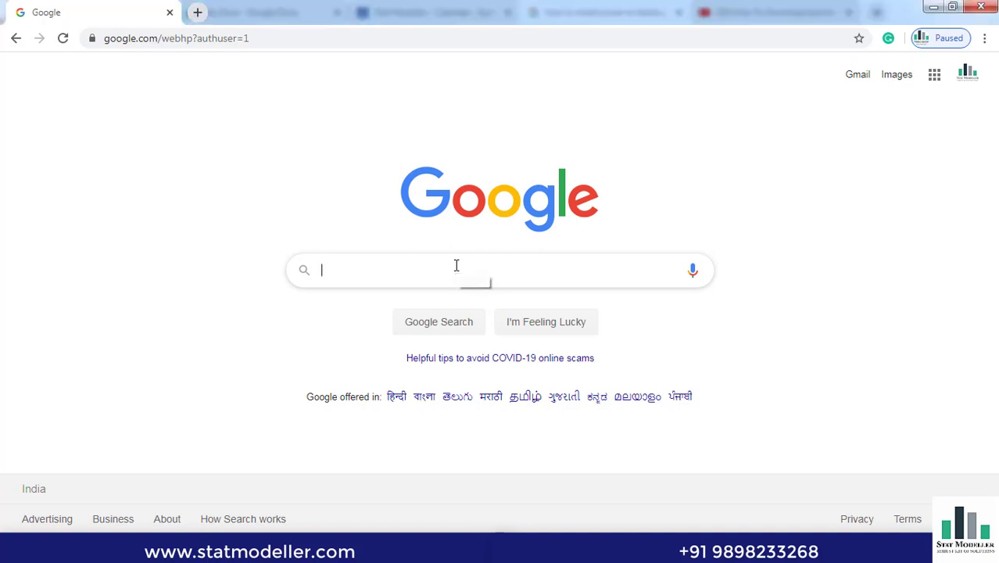
type("power BIdesktop")
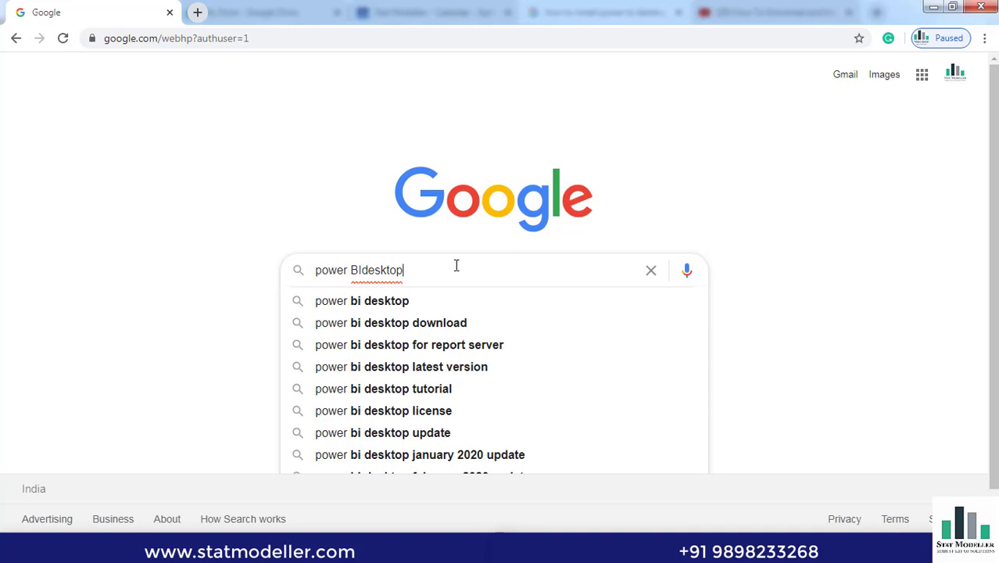
key("Down")
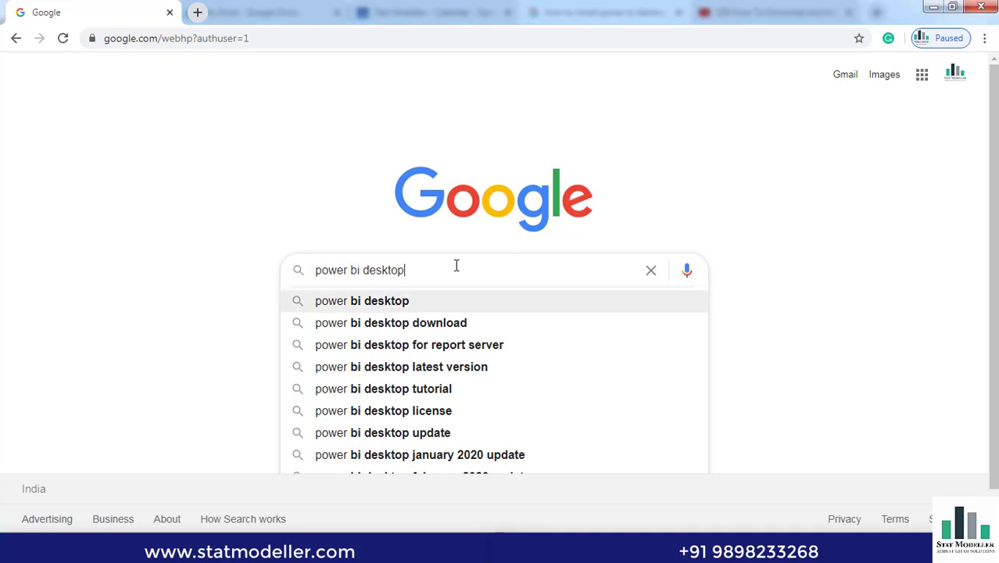
key("Return")
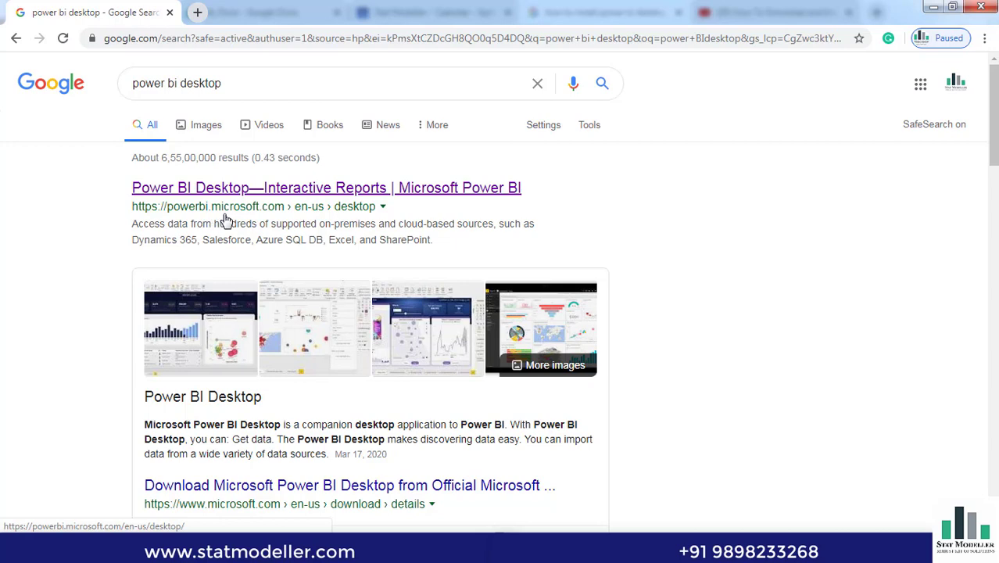
left_click(280, 189)
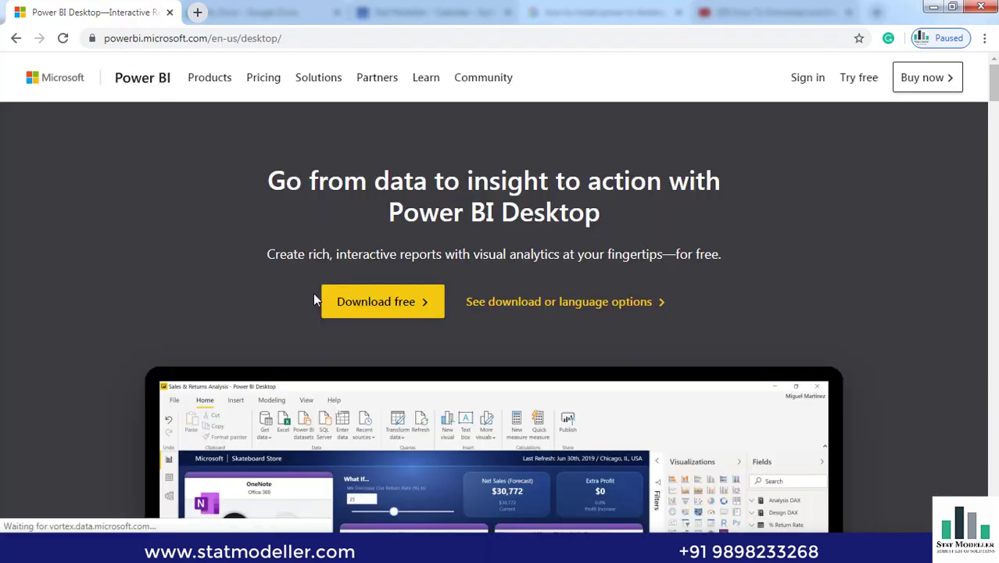
Open the free download page for Power BI Desktop and keep English as the download language.
left_click(372, 299)
scroll(372, 341, "down", 3)
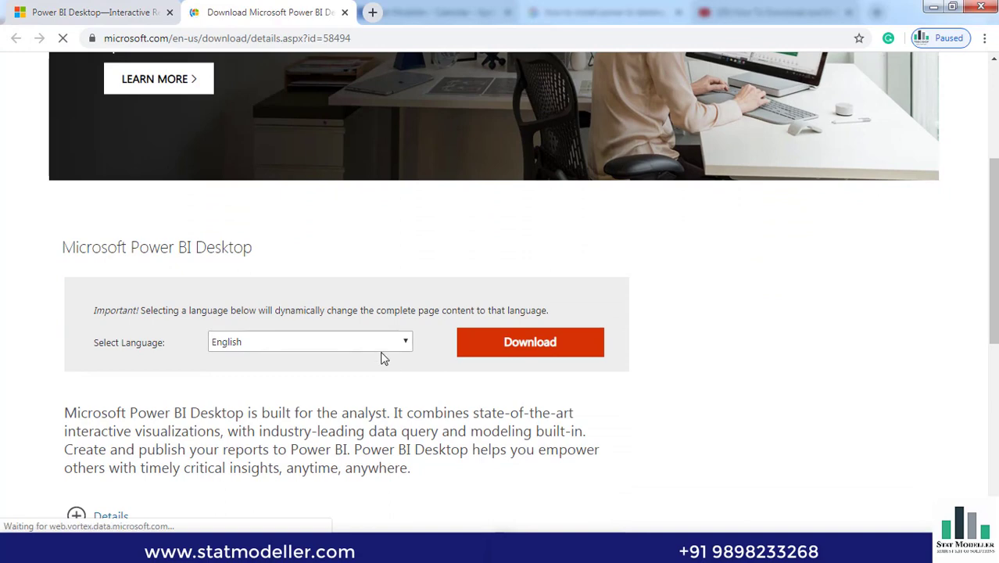
left_click(396, 344)
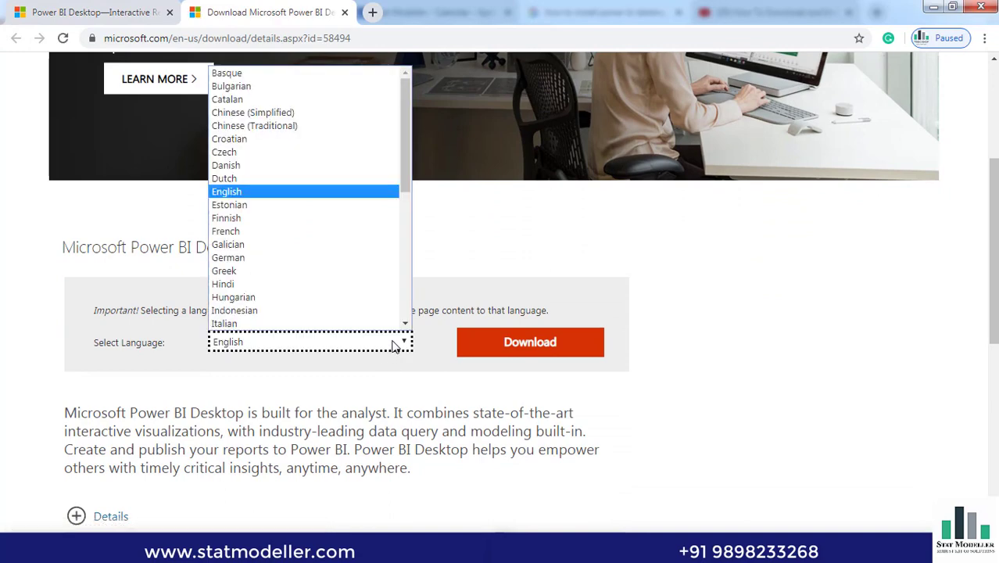
left_click(395, 346)
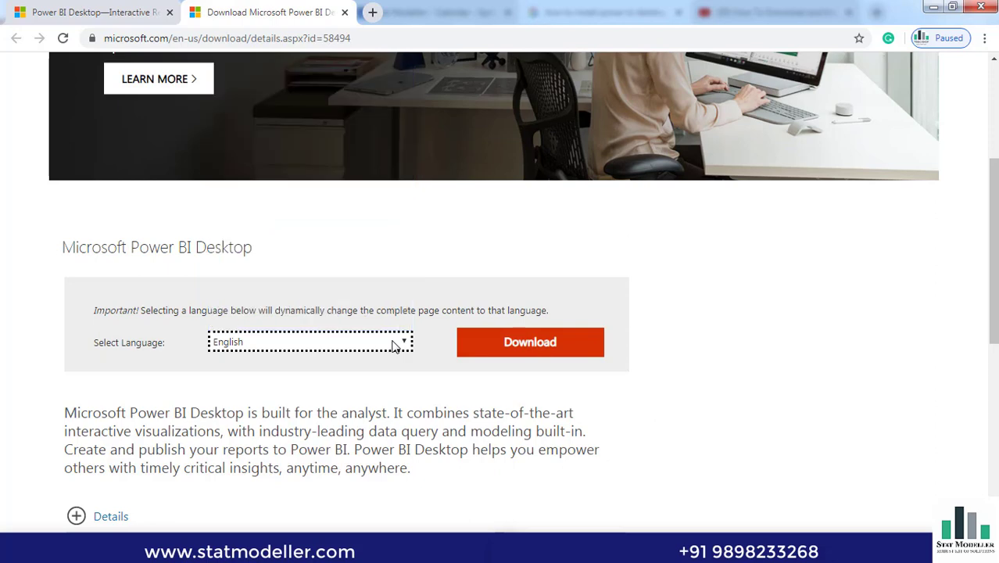
Expand the download's Details section and review its version, file names, file sizes and feature description.
scroll(398, 376, "down", 2)
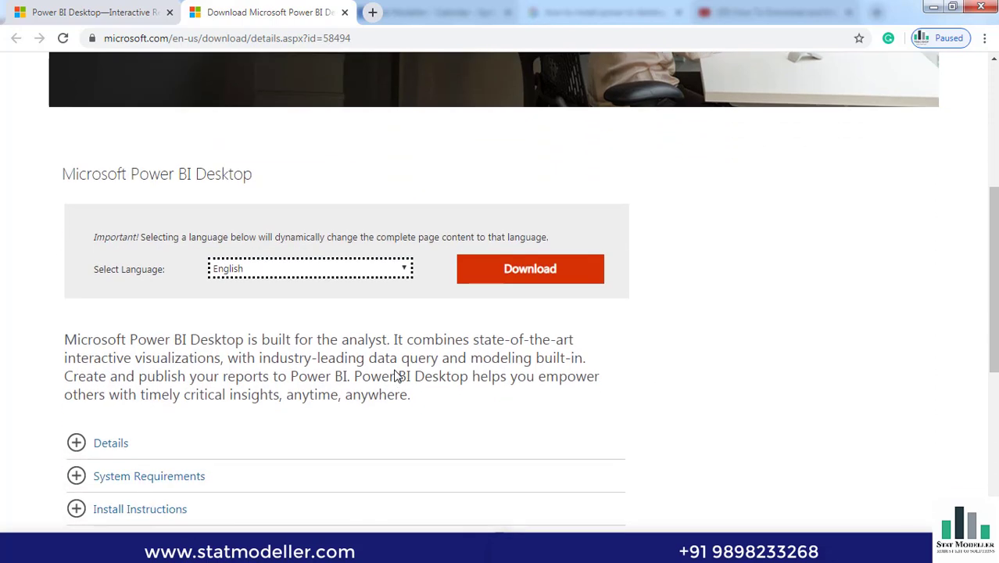
scroll(398, 376, "down", 3)
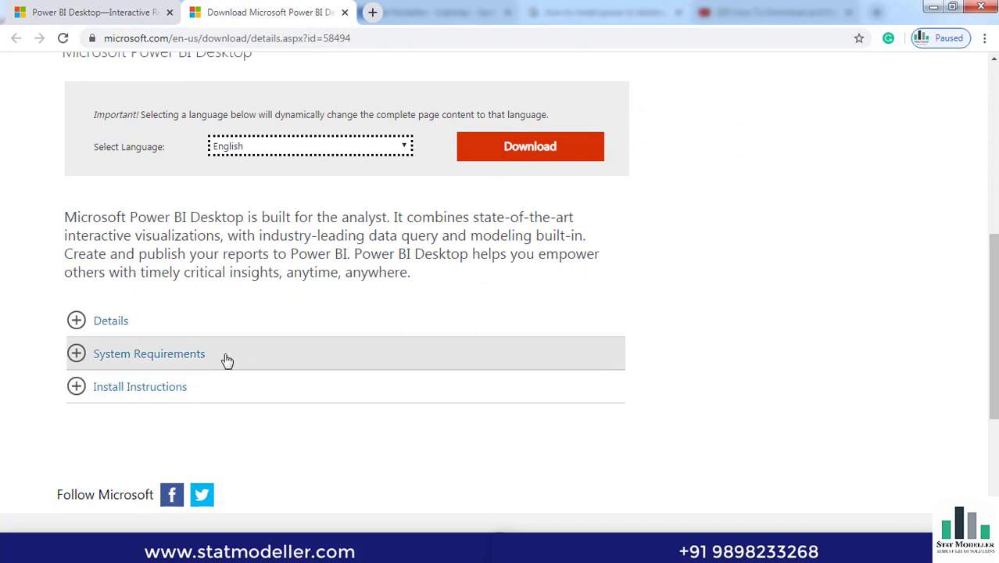
left_click(99, 326)
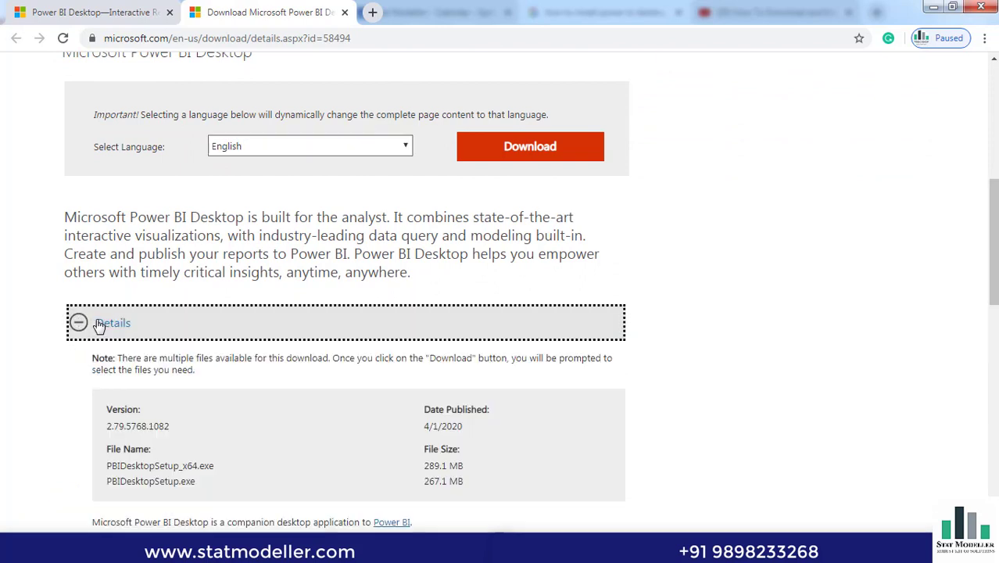
scroll(278, 335, "down", 2)
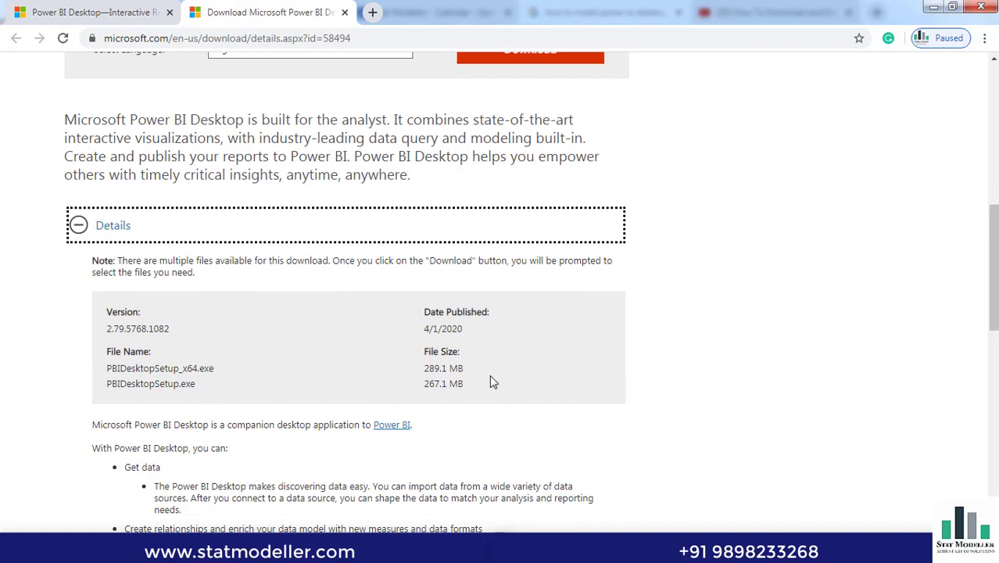
scroll(491, 378, "down", 2)
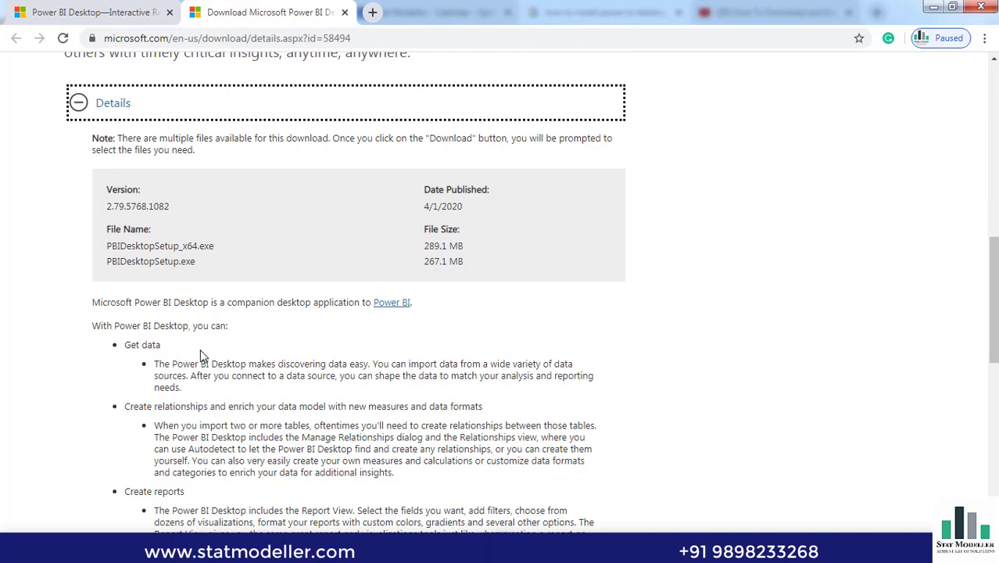
scroll(224, 369, "down", 2)
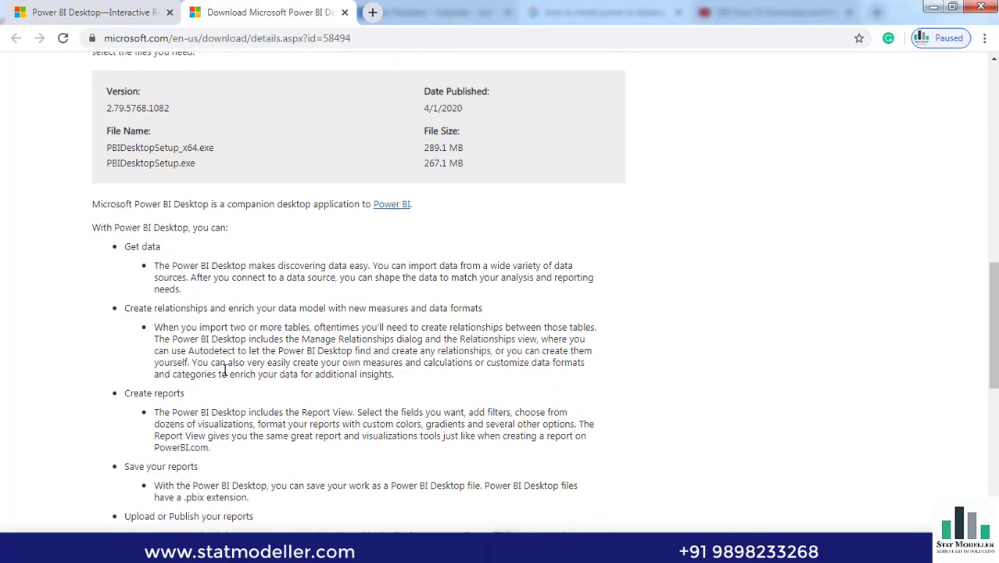
scroll(224, 370, "down", 1)
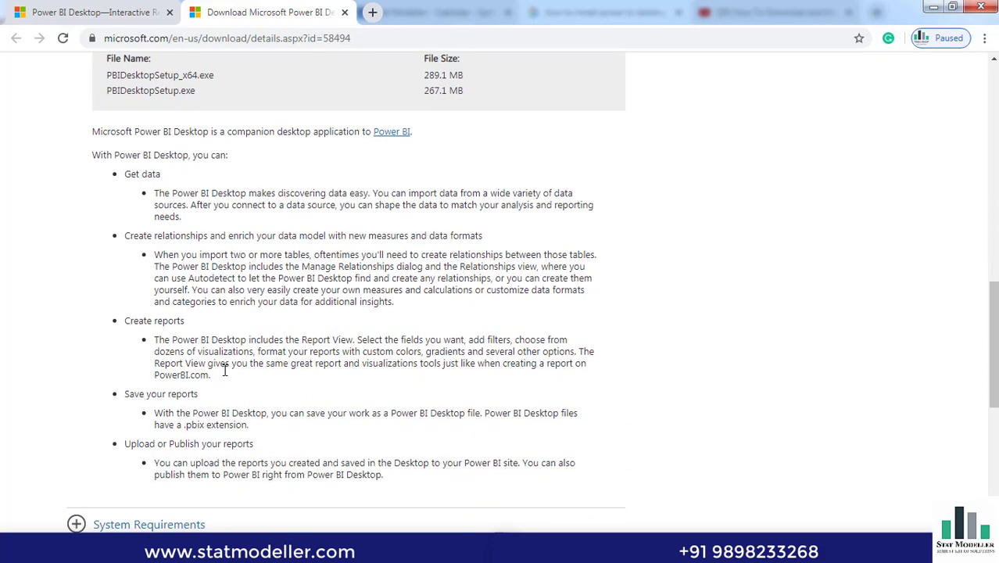
scroll(225, 370, "down", 2)
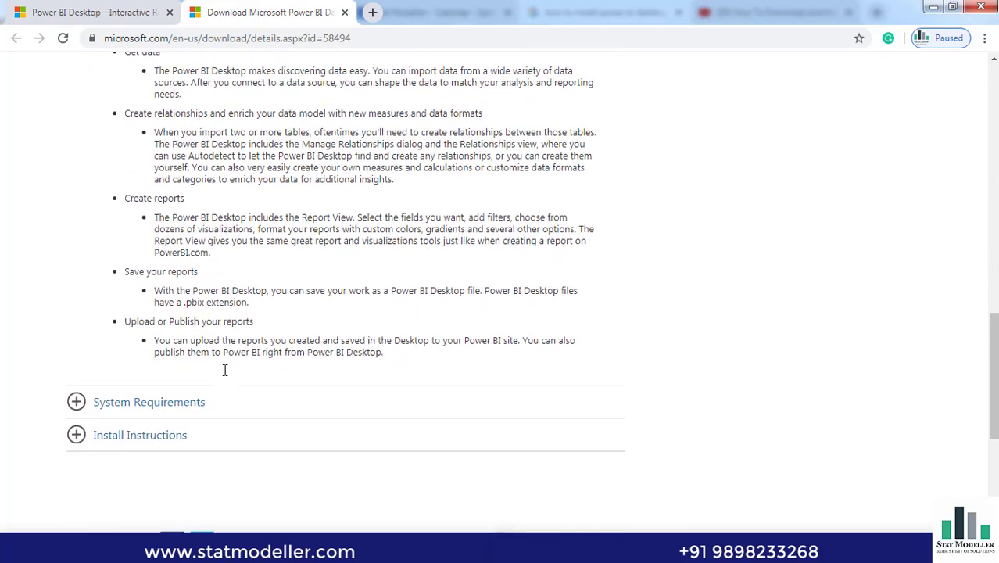
Expand the System Requirements section and open the computer's system properties to check the Windows version and architecture.
left_click(112, 408)
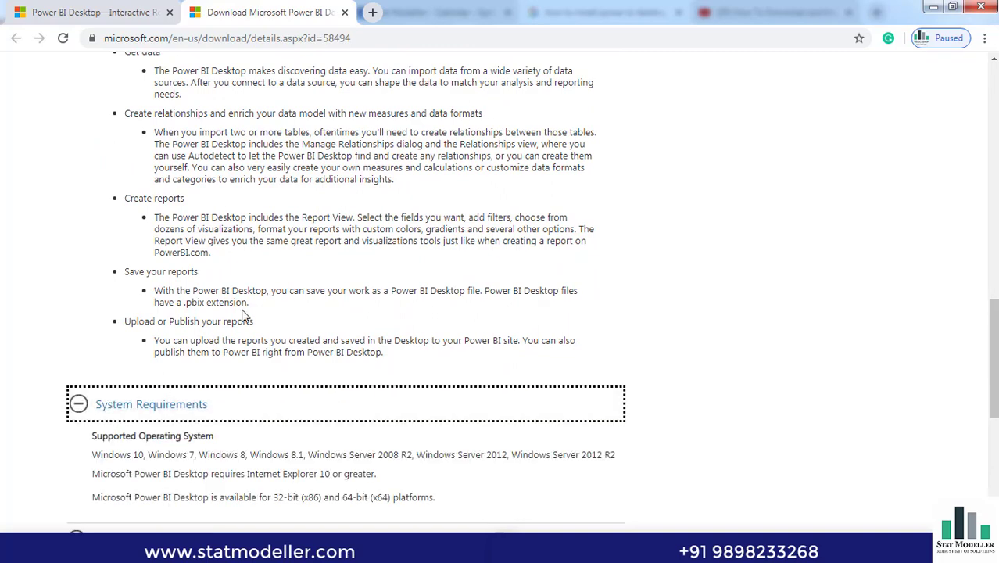
scroll(245, 315, "down", 3)
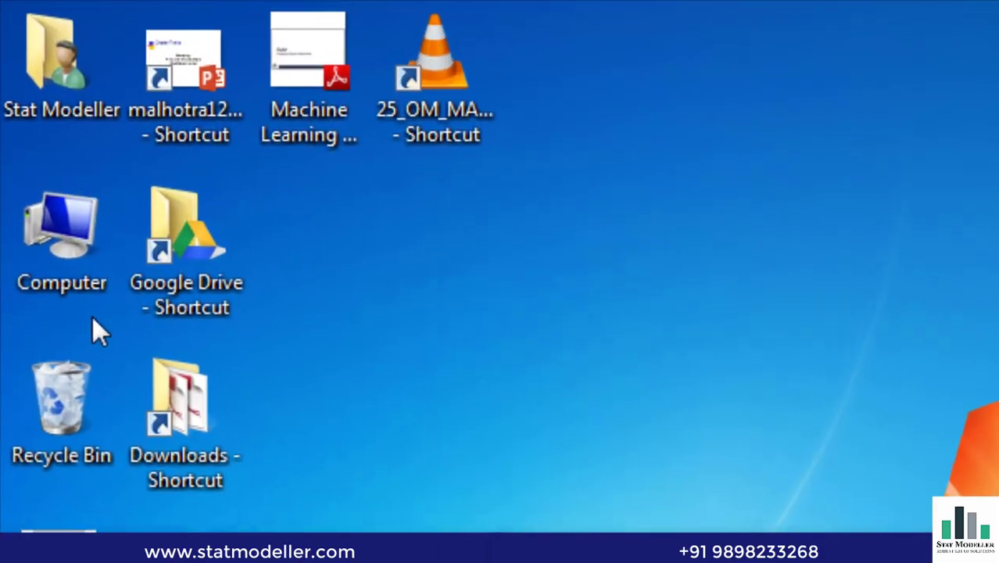
right_click(64, 260)
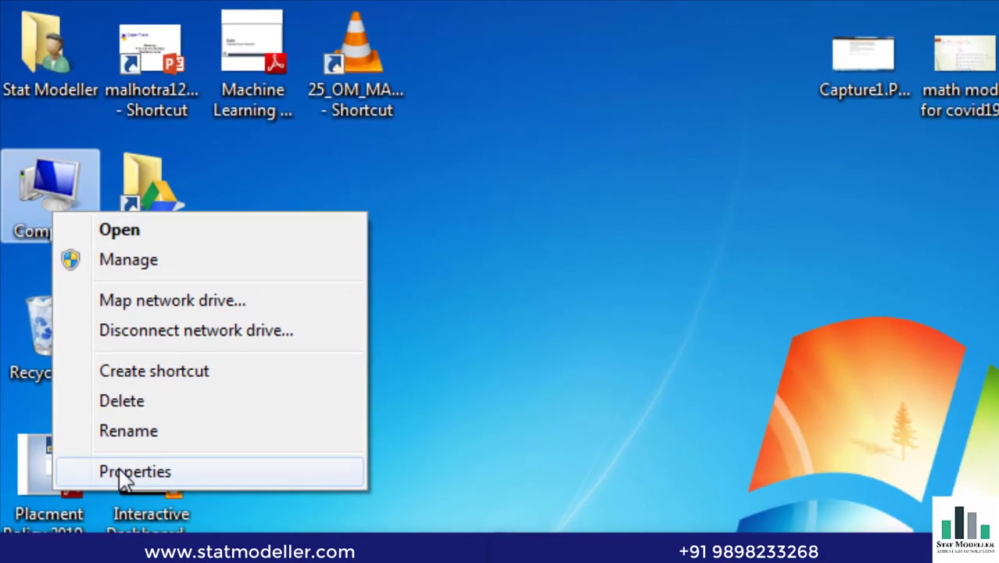
left_click(122, 474)
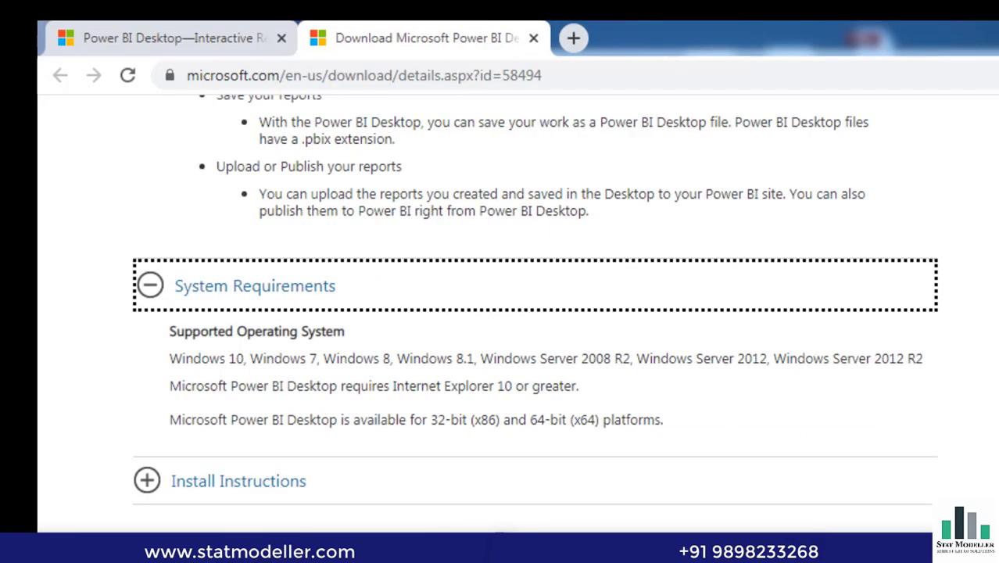
Return to the download page in the browser and expand the Install Instructions section.
scroll(645, 499, "up", 2)
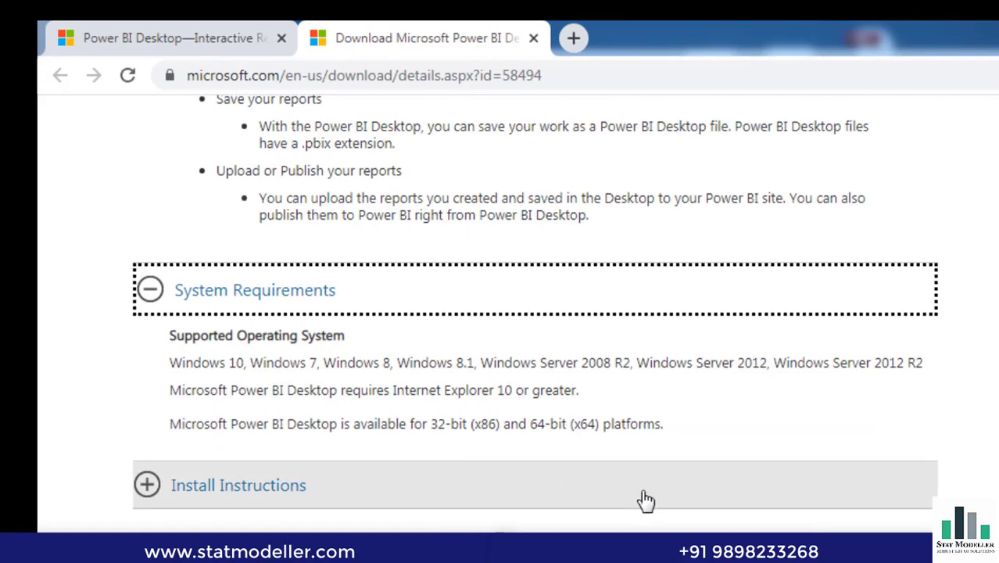
scroll(644, 500, "down", 3)
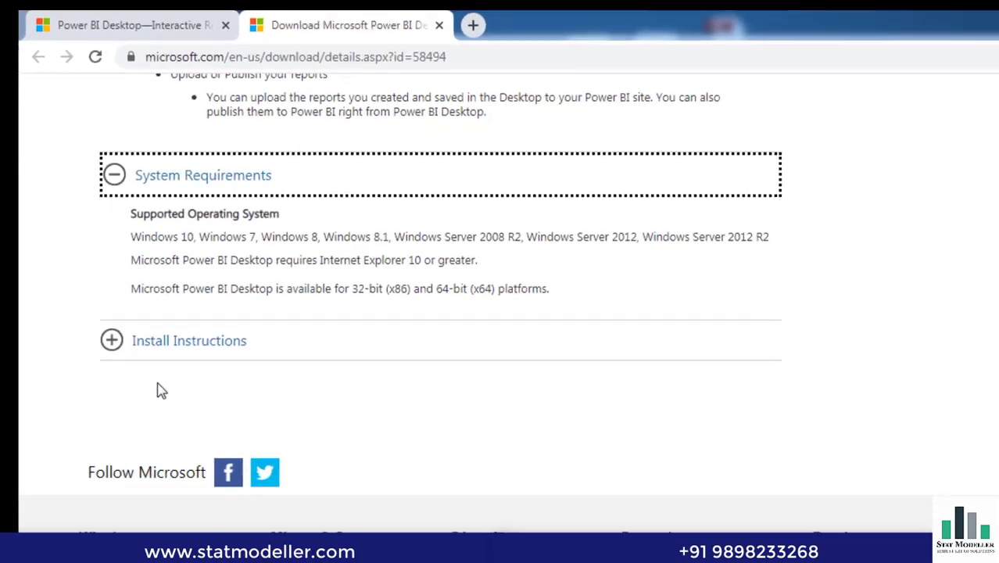
left_click(129, 341)
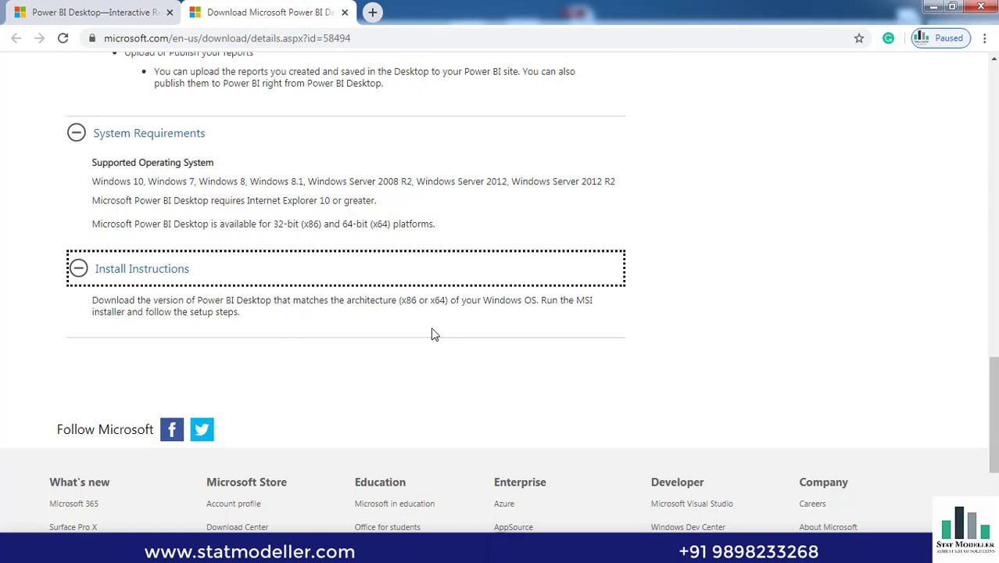
Download the 64-bit installer PBIDesktopSetup_x64.exe from the Power BI Desktop download page.
scroll(435, 335, "up", 8)
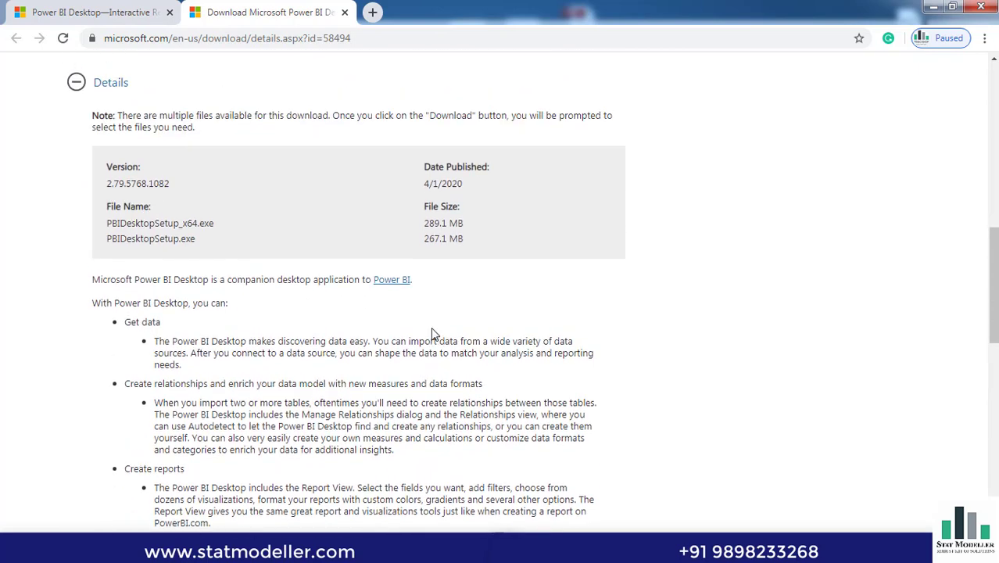
scroll(433, 331, "up", 1)
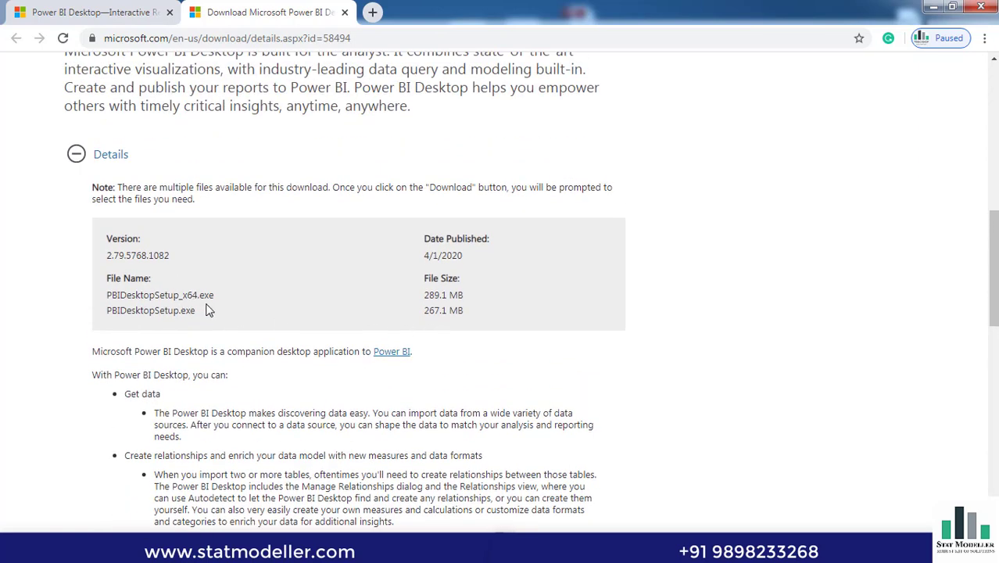
scroll(386, 291, "up", 4)
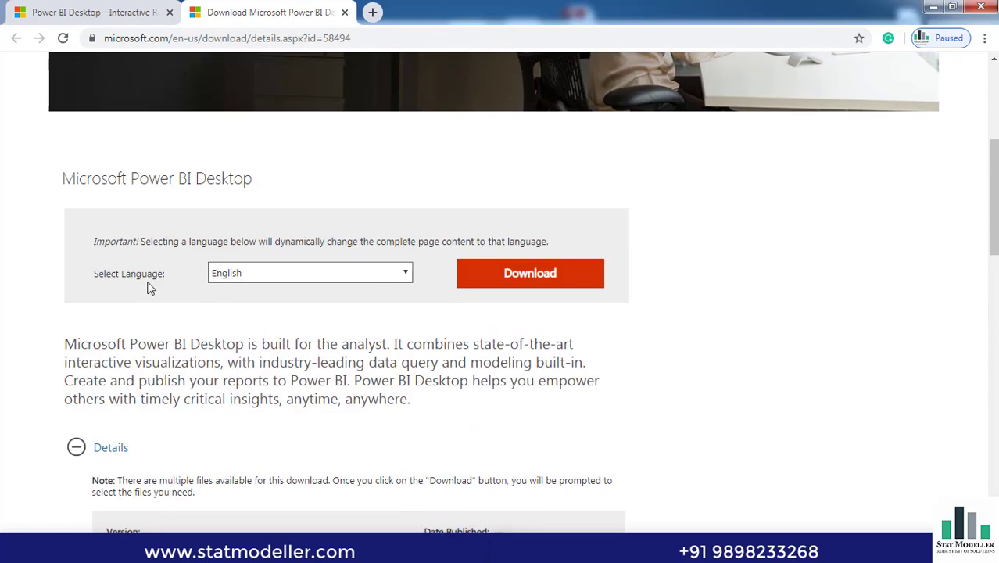
left_click(510, 275)
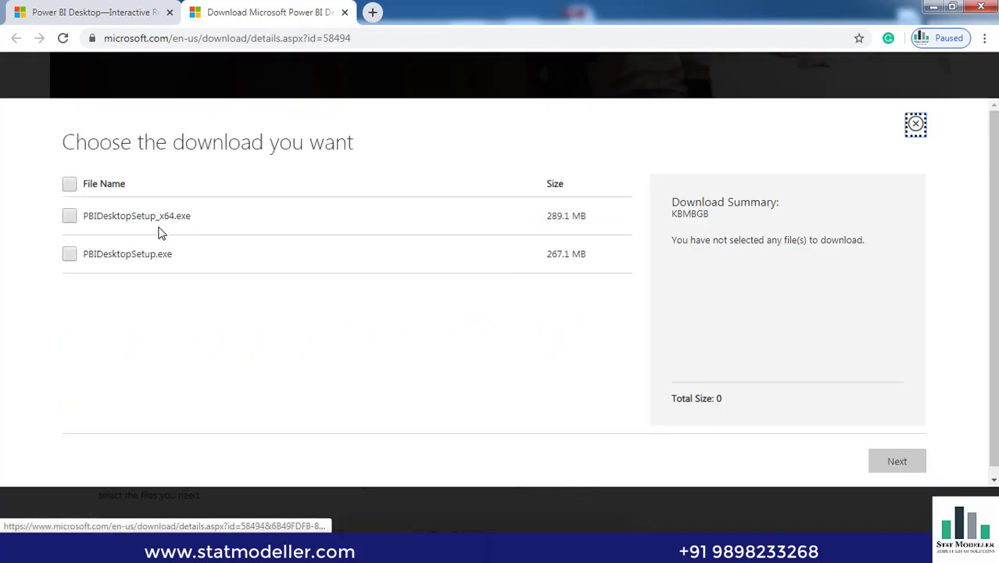
left_click(68, 219)
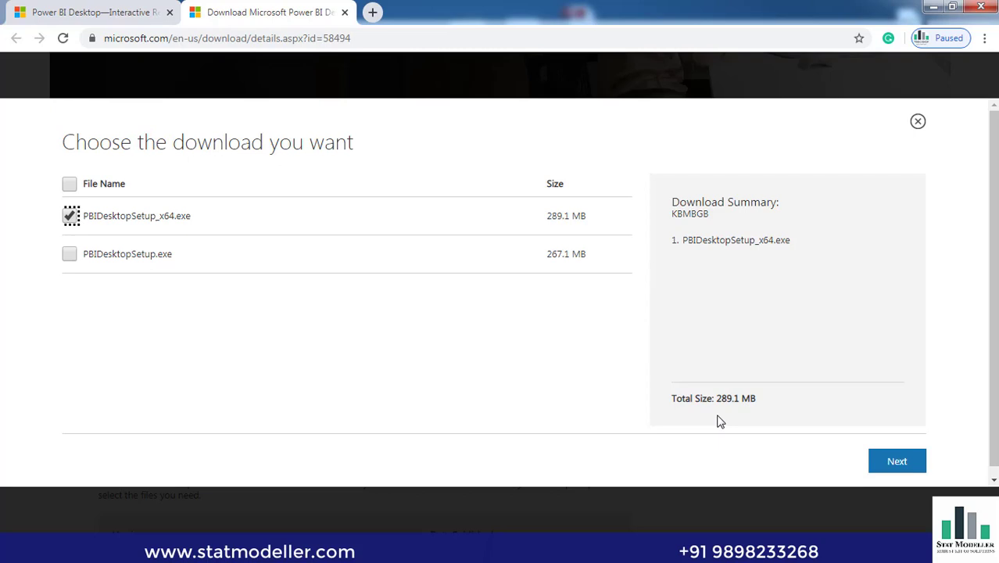
left_click(900, 466)
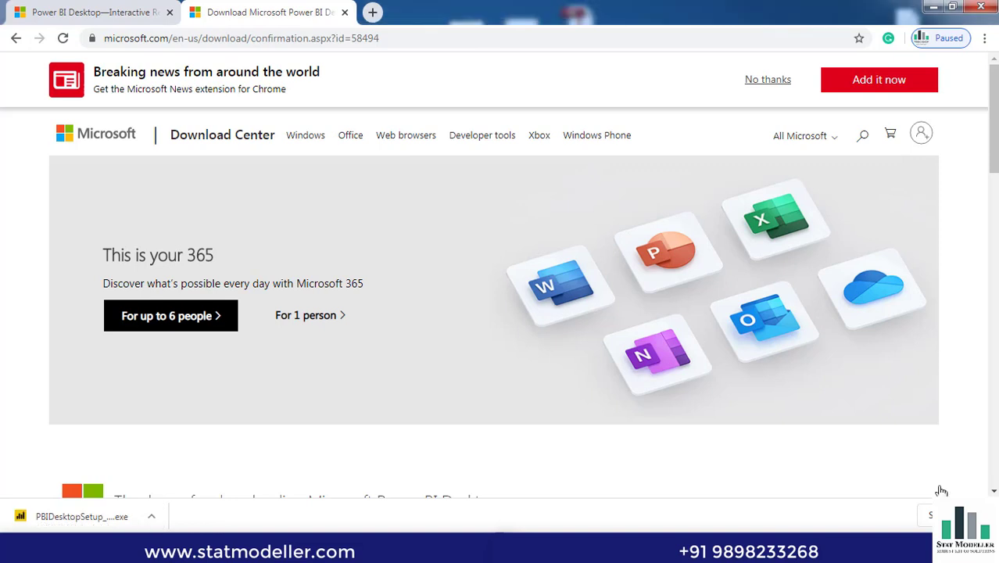
Run the downloaded installer with English as the setup language and advance the setup wizard to the license terms.
left_click(90, 520)
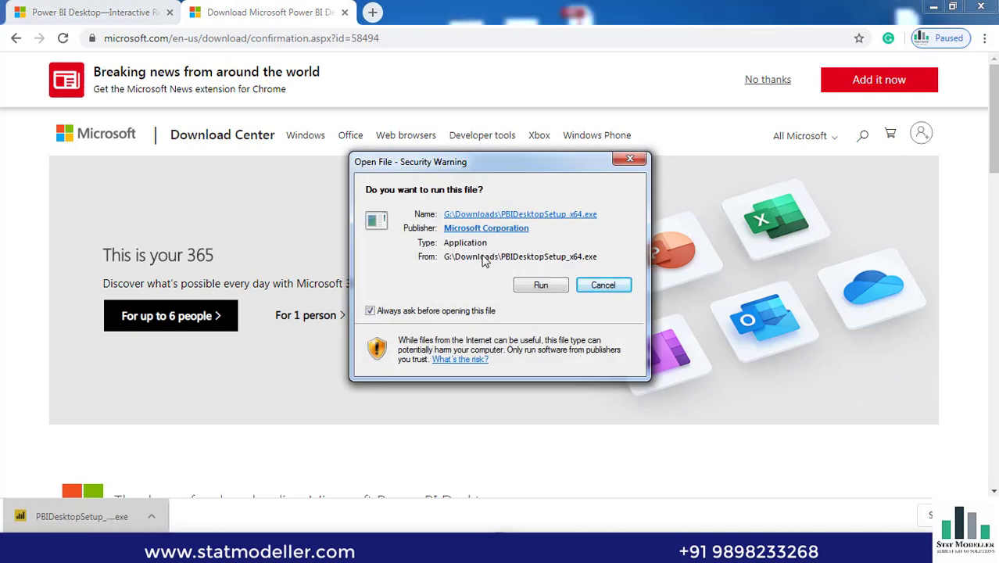
left_click(539, 288)
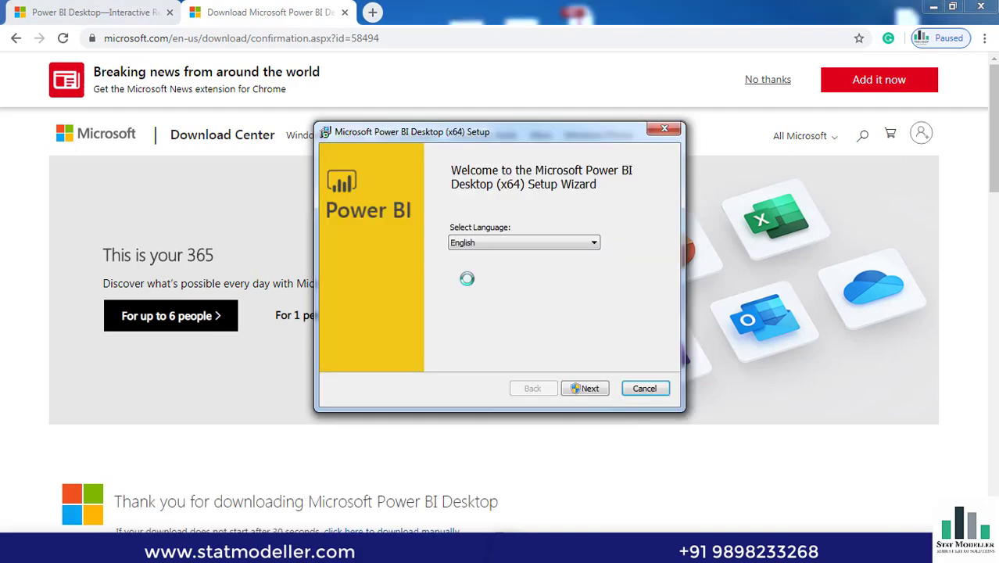
left_click(505, 246)
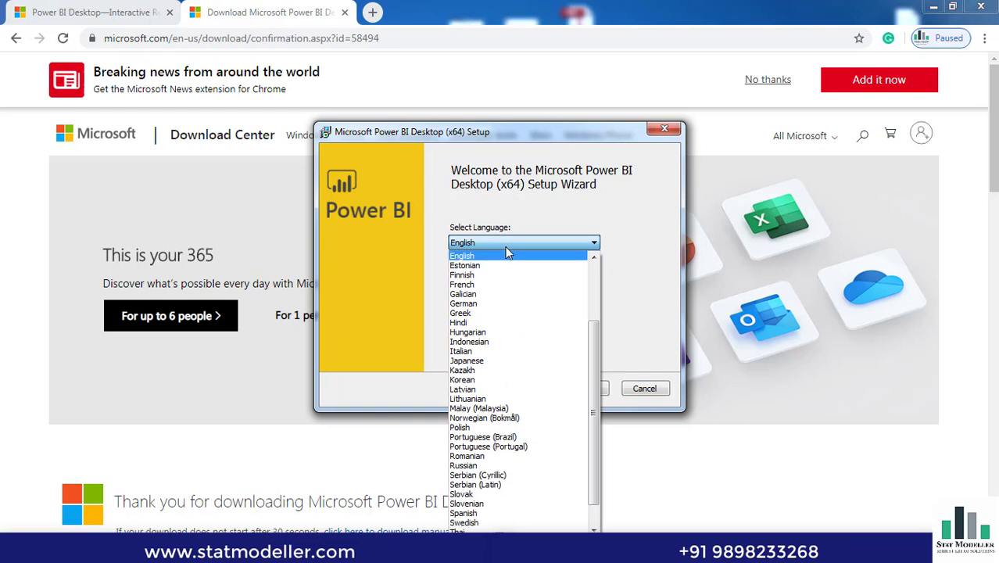
left_click(506, 250)
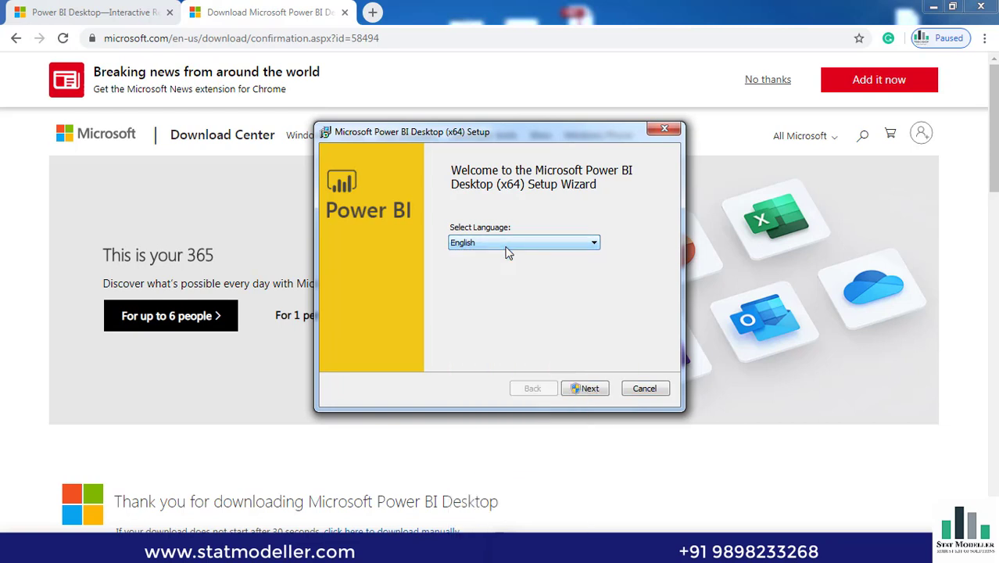
left_click(588, 393)
left_click(588, 388)
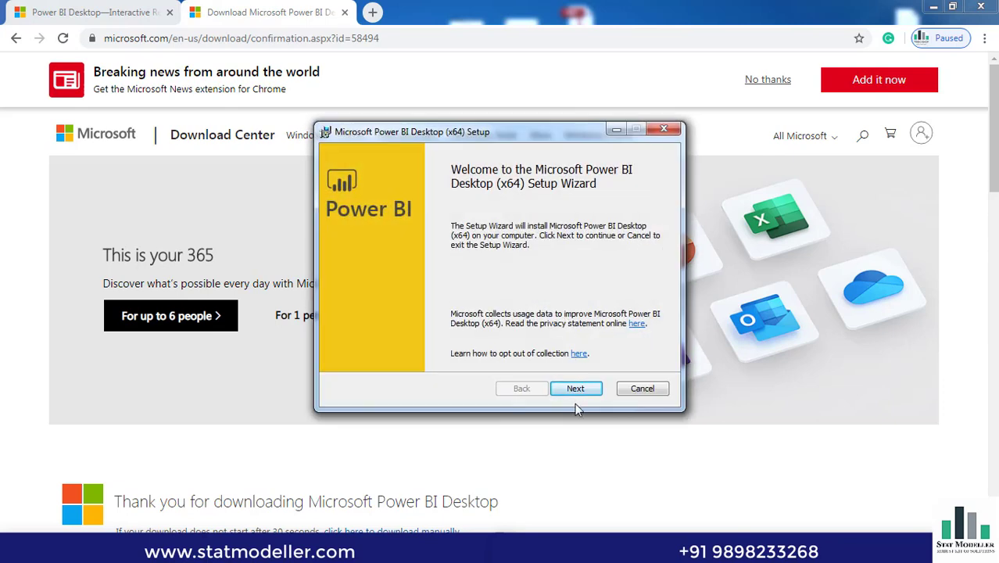
left_click(575, 389)
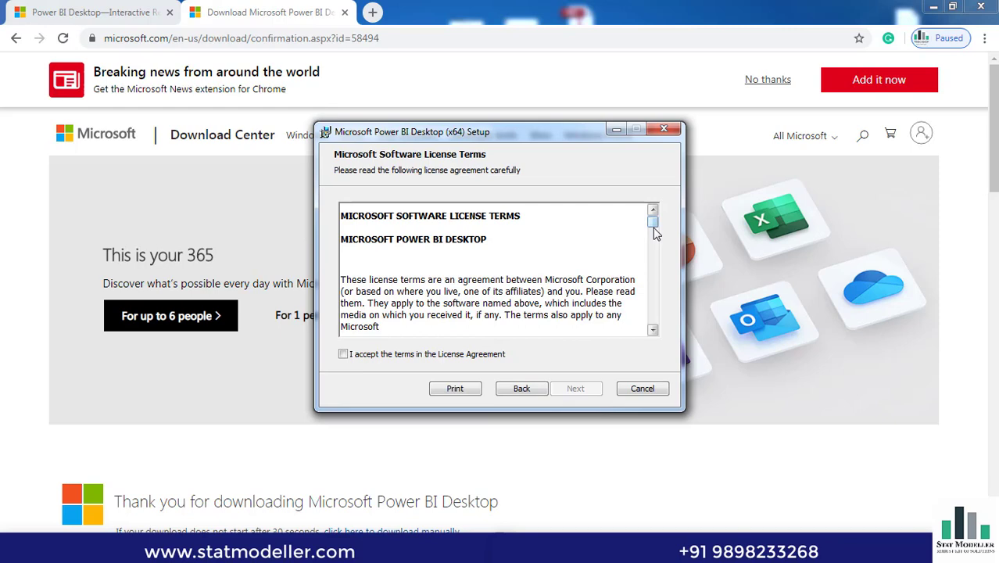
Accept the license terms and install Power BI Desktop to C:\Program Files\Microsoft Power BI Desktop\ with a desktop shortcut.
left_click_drag(653, 228, 652, 270)
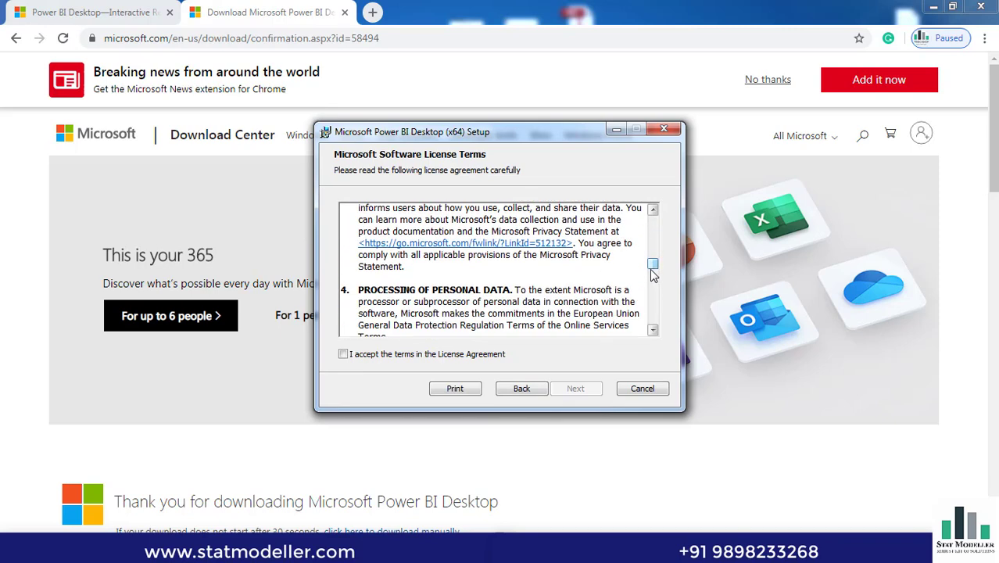
left_click(343, 355)
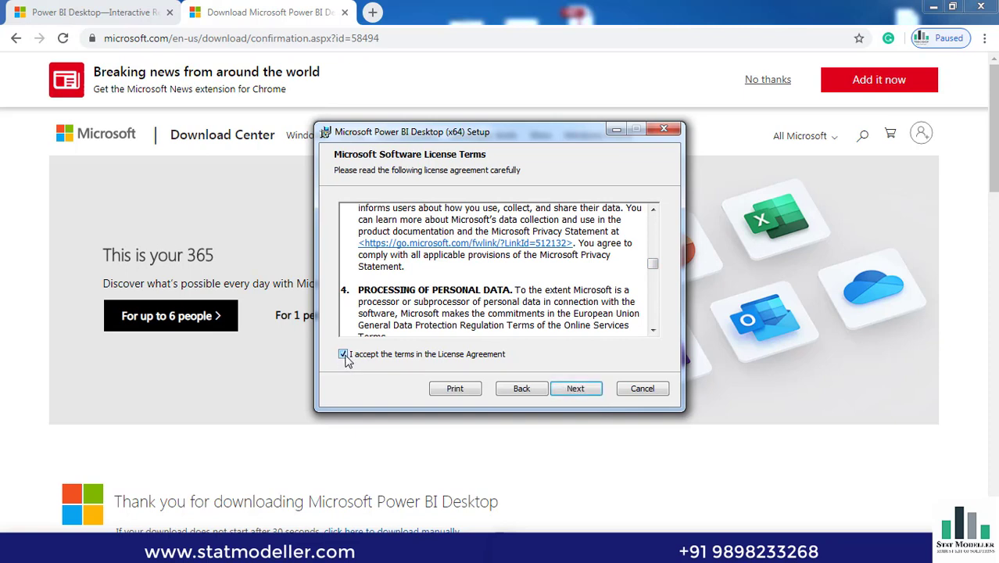
left_click(573, 388)
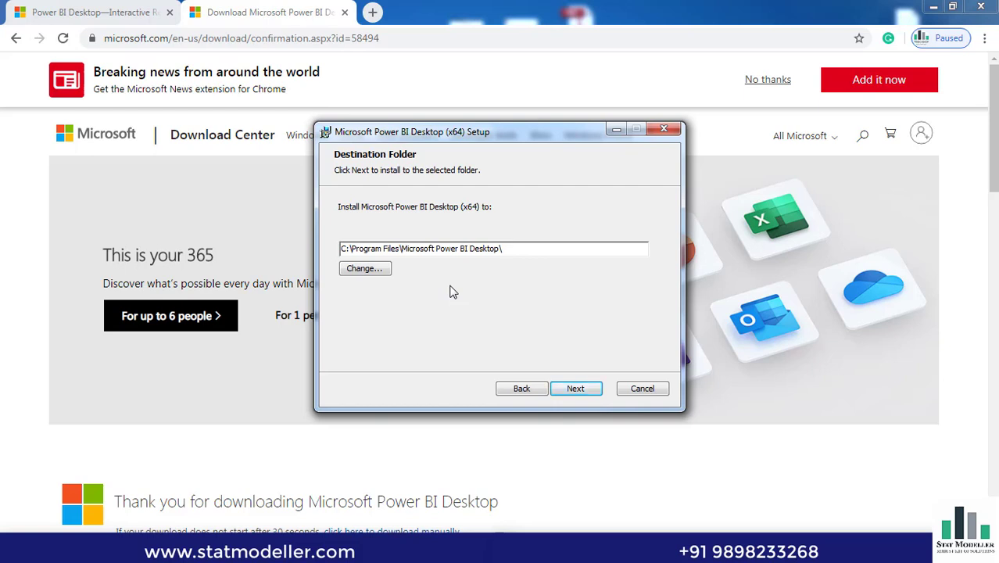
left_click(576, 388)
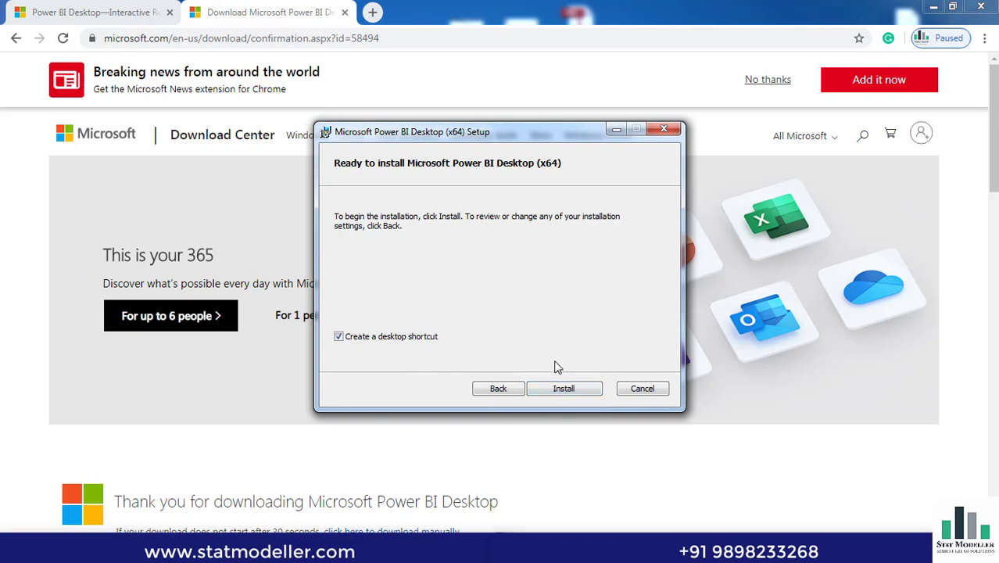
left_click(562, 391)
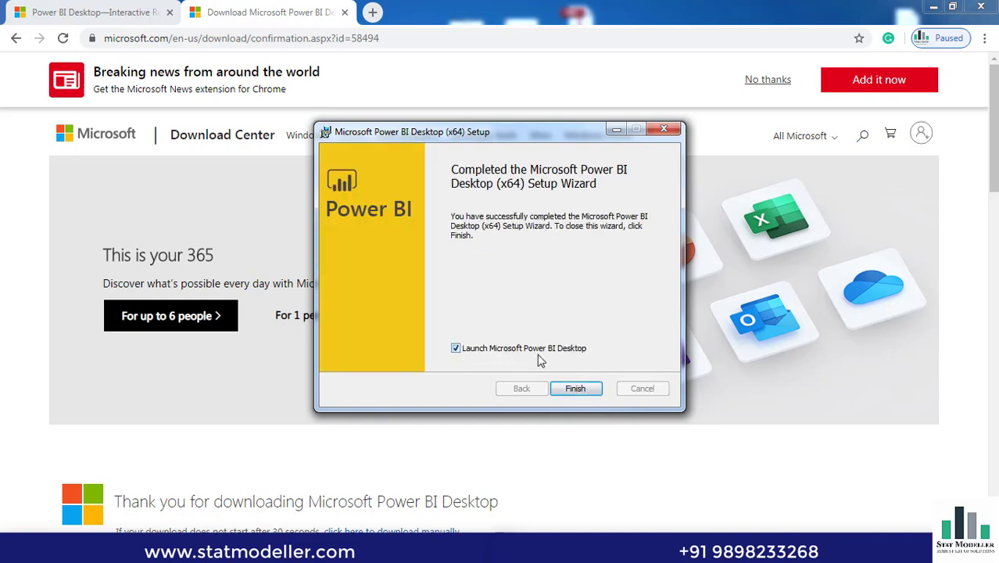
Finish the setup wizard with the launch option enabled and dismiss the Power BI Desktop welcome screen.
left_click(575, 389)
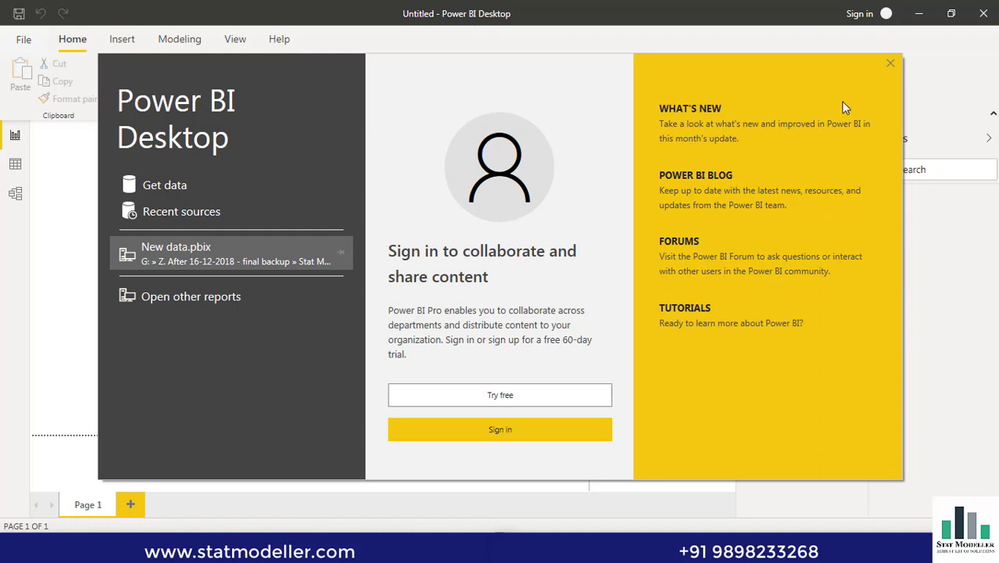
left_click(891, 66)
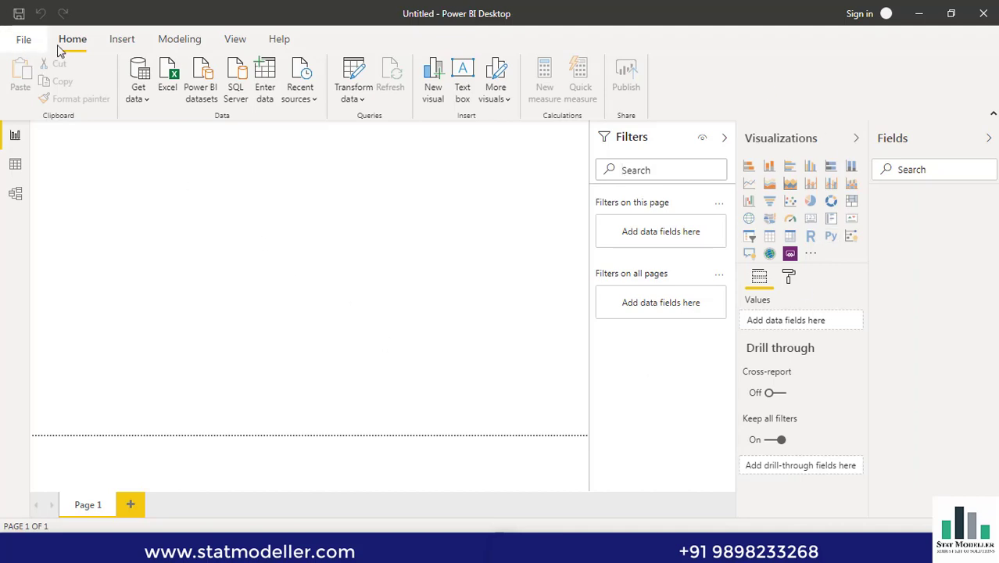
left_click(129, 45)
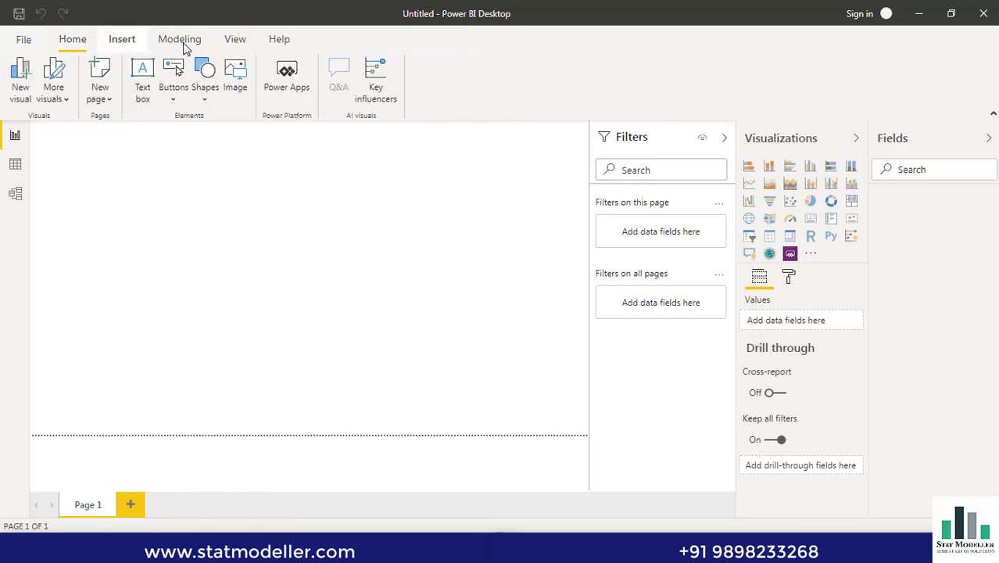
left_click(279, 40)
left_click(23, 39)
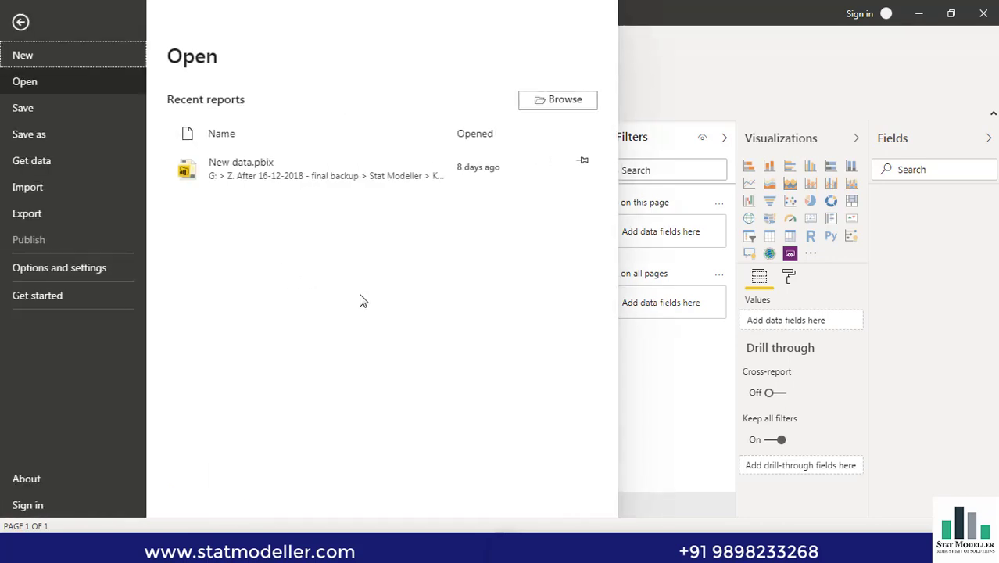
left_click(719, 81)
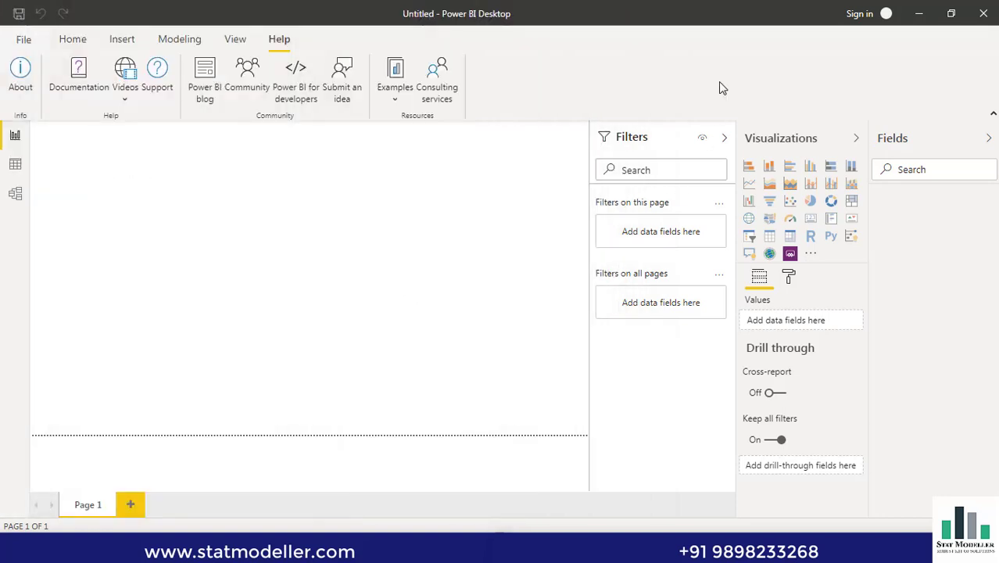